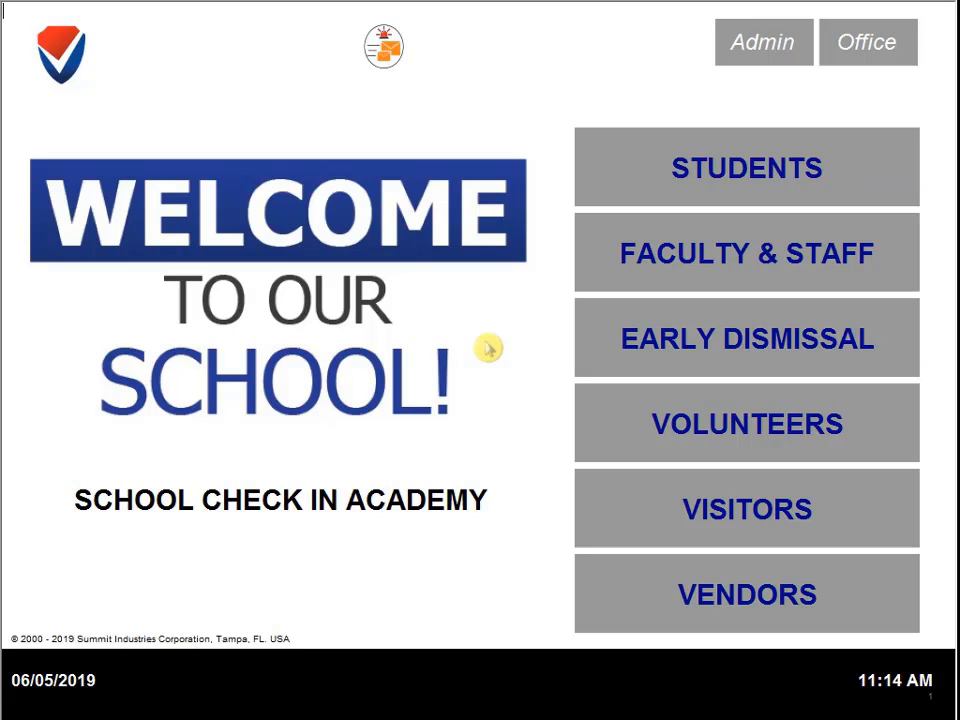
# Go to the Volunteers section from the SchoolCheckIN welcome screen
pyautogui.click(709, 420)
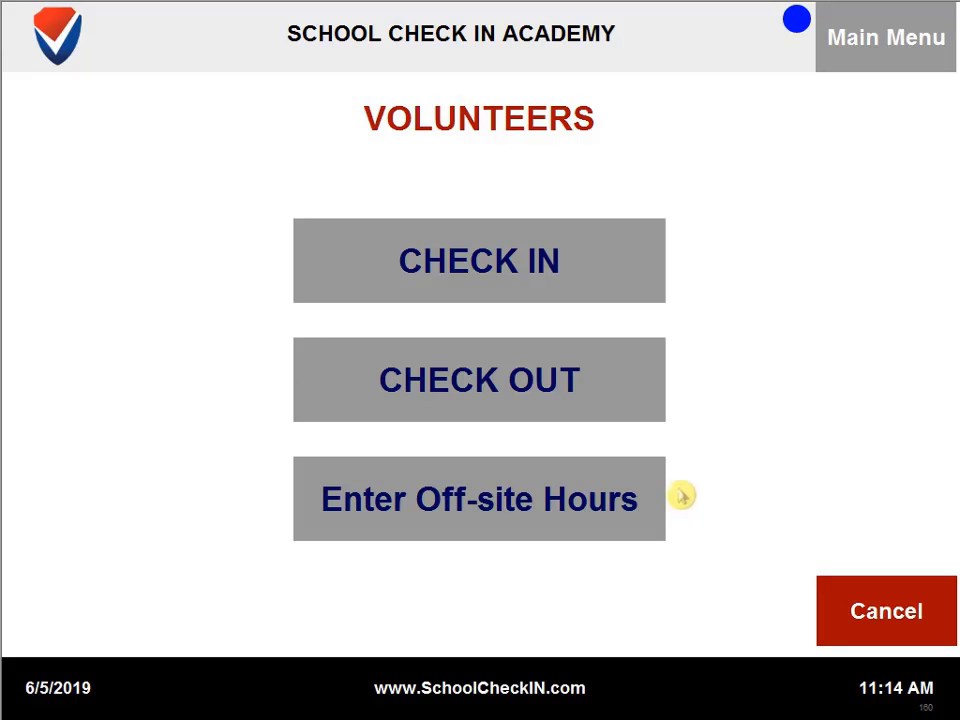
# Check in the volunteer chosen from the name list, with Front Office as the visit purpose
pyautogui.click(649, 274)
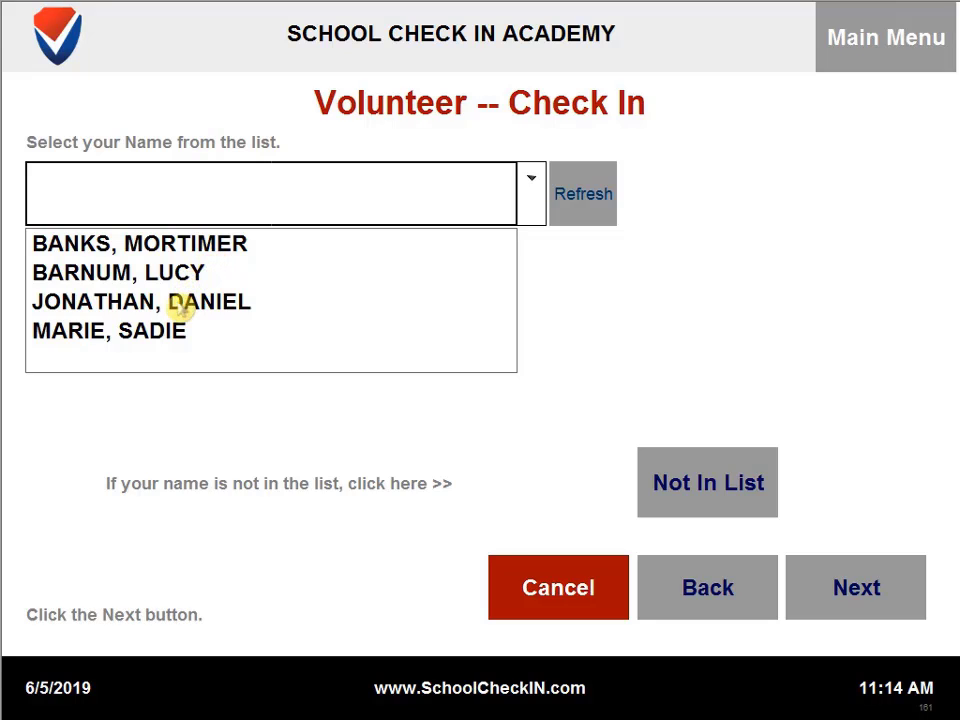
pyautogui.click(141, 298)
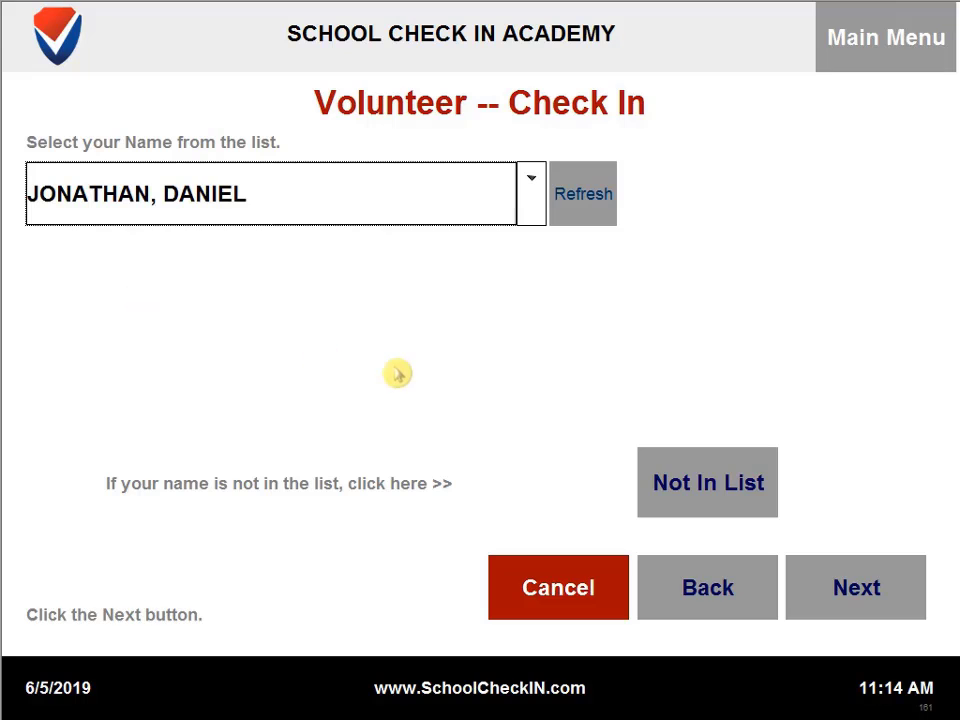
pyautogui.click(873, 555)
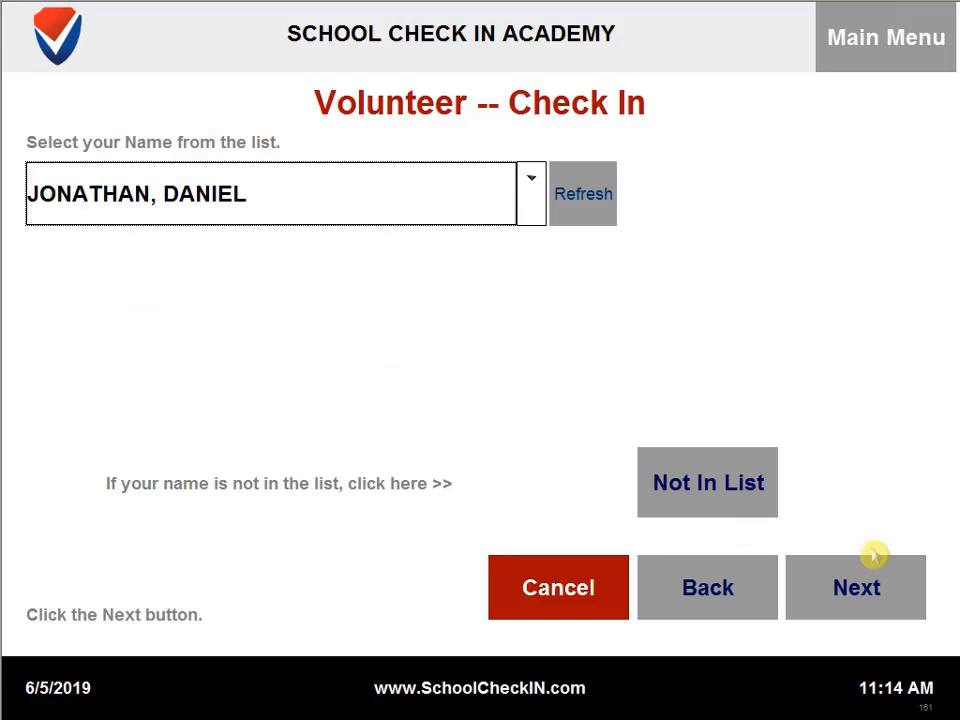
pyautogui.click(860, 572)
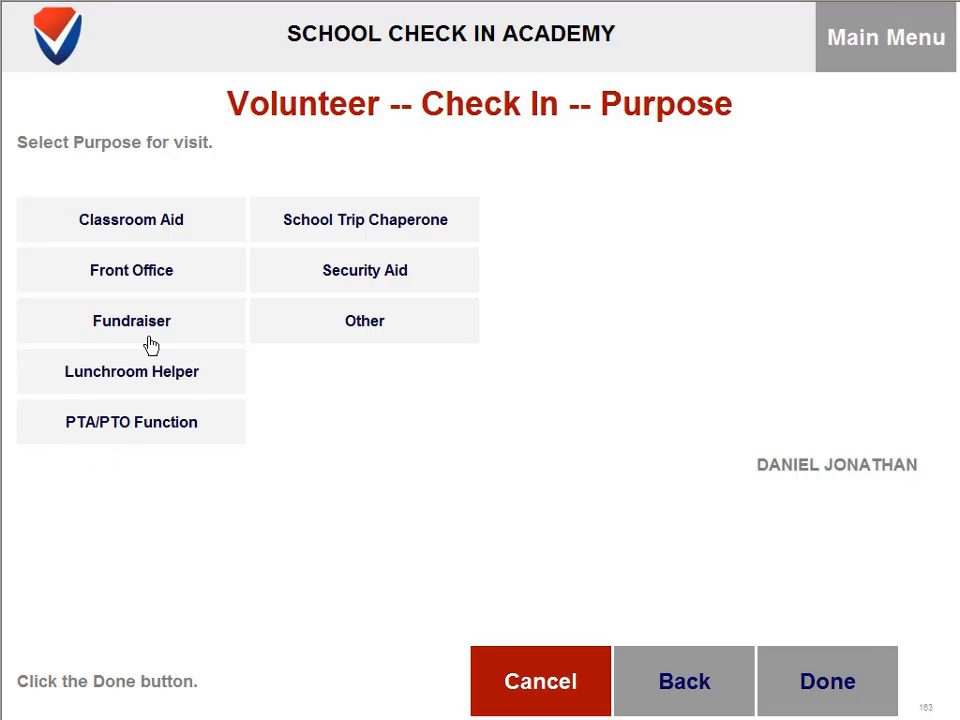
pyautogui.click(181, 285)
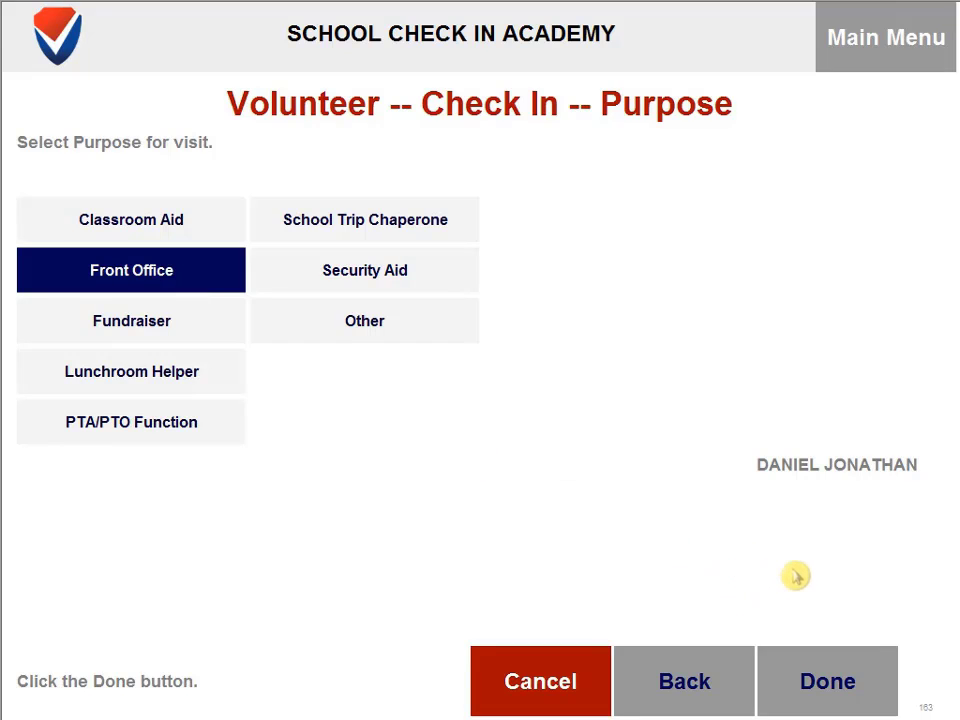
pyautogui.click(862, 677)
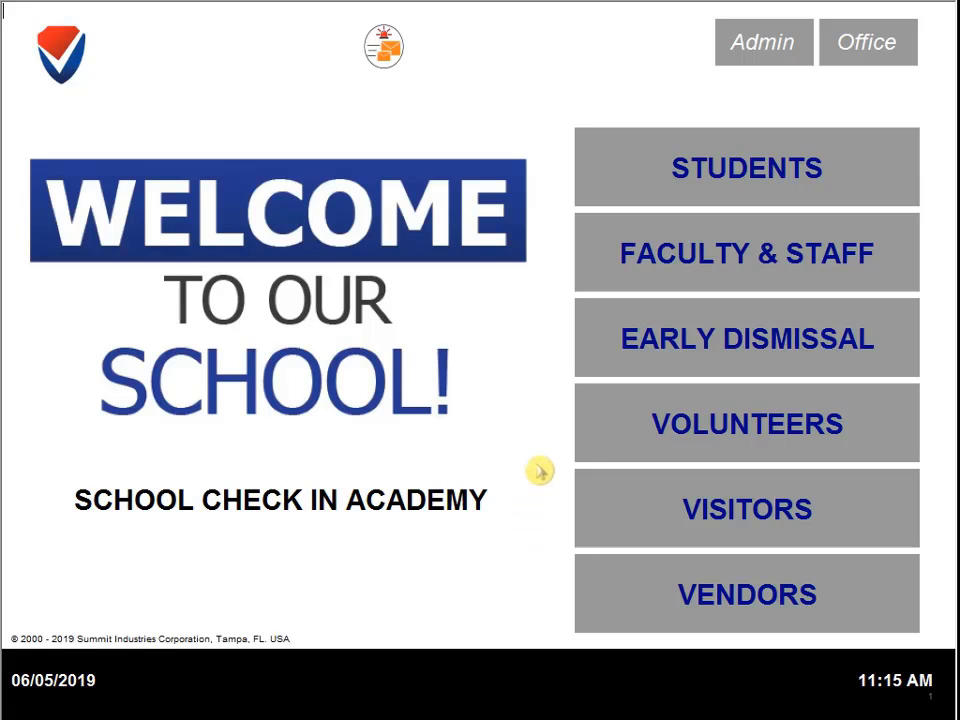
# Check out the same volunteer from the Volunteers check-out list, logging 0 hours
pyautogui.click(643, 430)
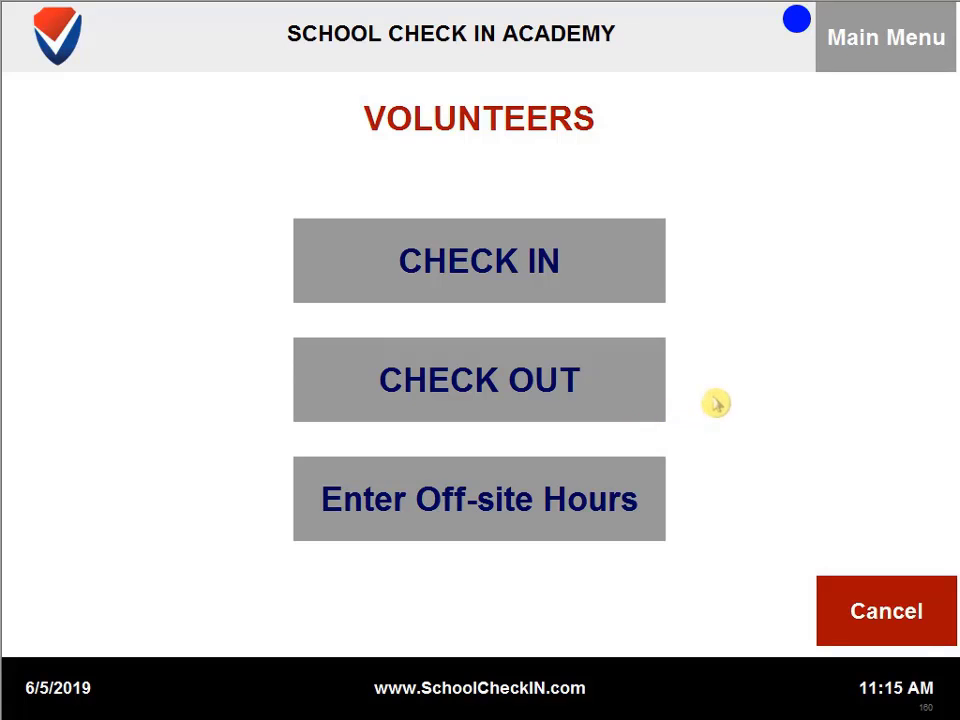
pyautogui.click(635, 395)
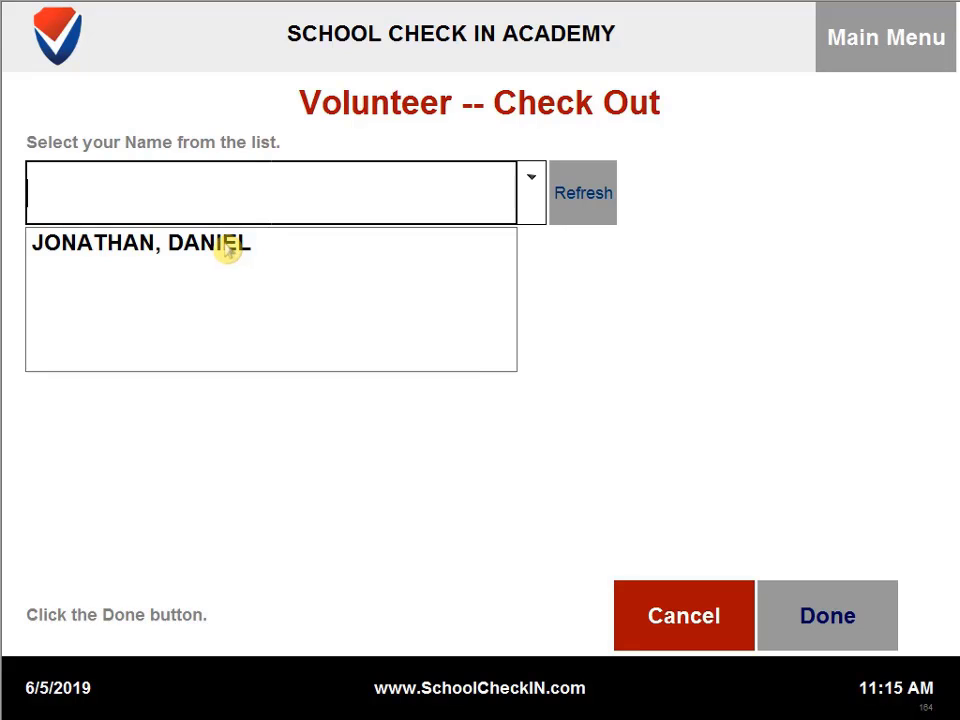
pyautogui.click(228, 250)
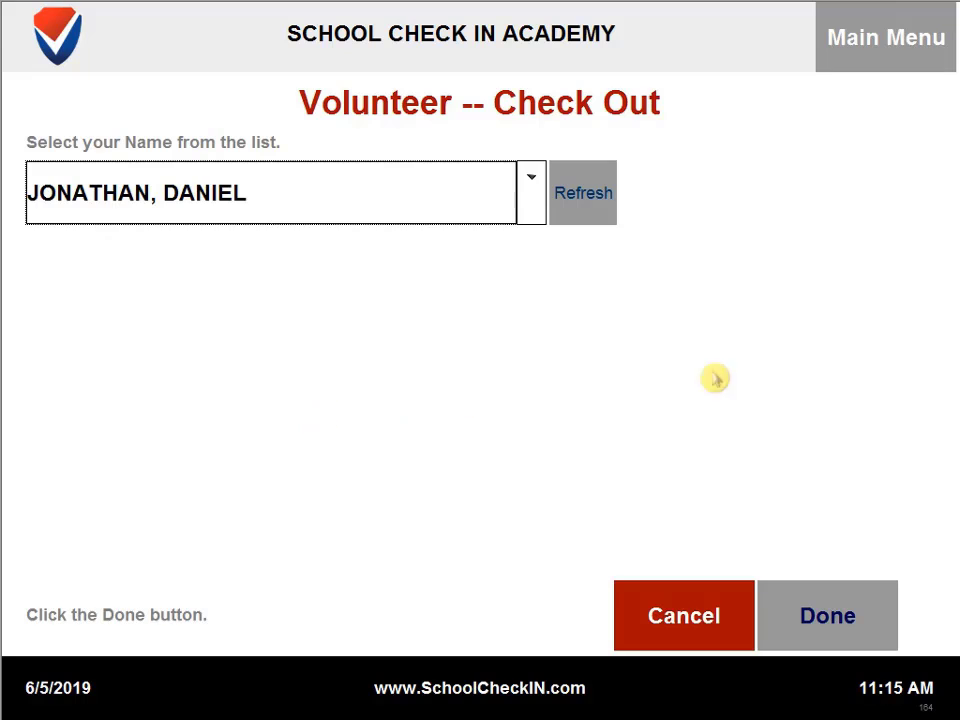
pyautogui.click(828, 615)
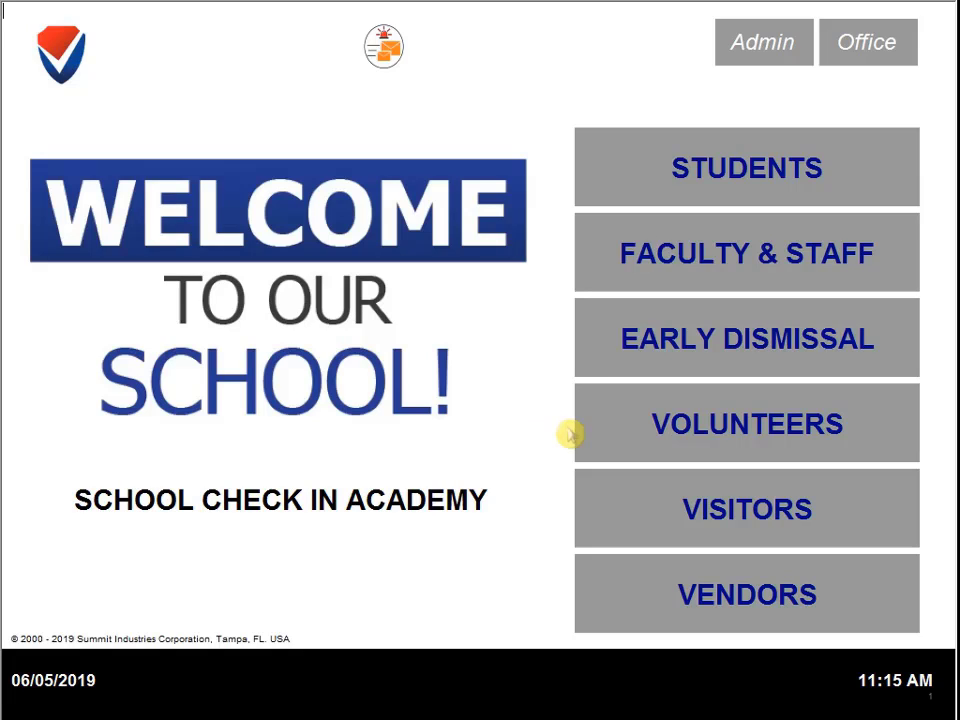
# Begin an off-site hours entry for the volunteer with Front Office as the purpose
pyautogui.click(649, 428)
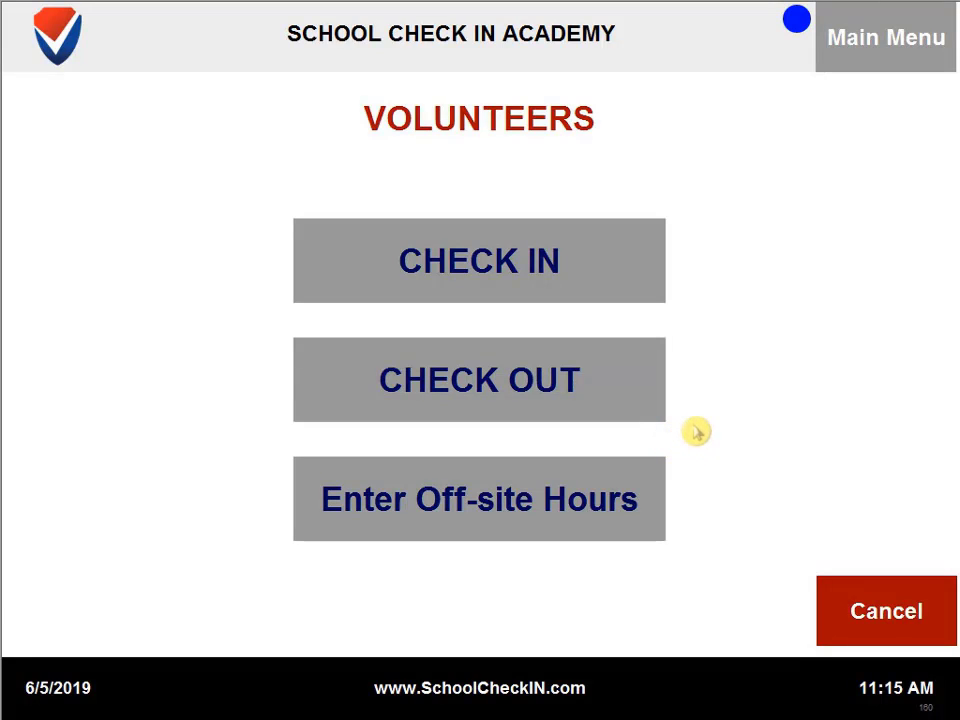
pyautogui.click(646, 493)
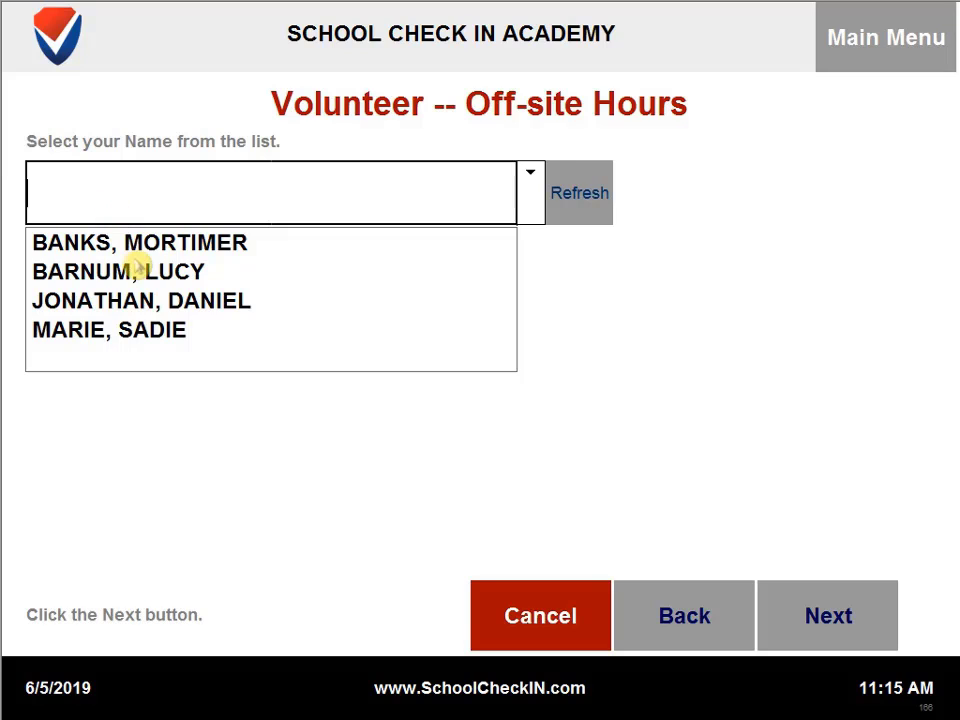
pyautogui.click(154, 302)
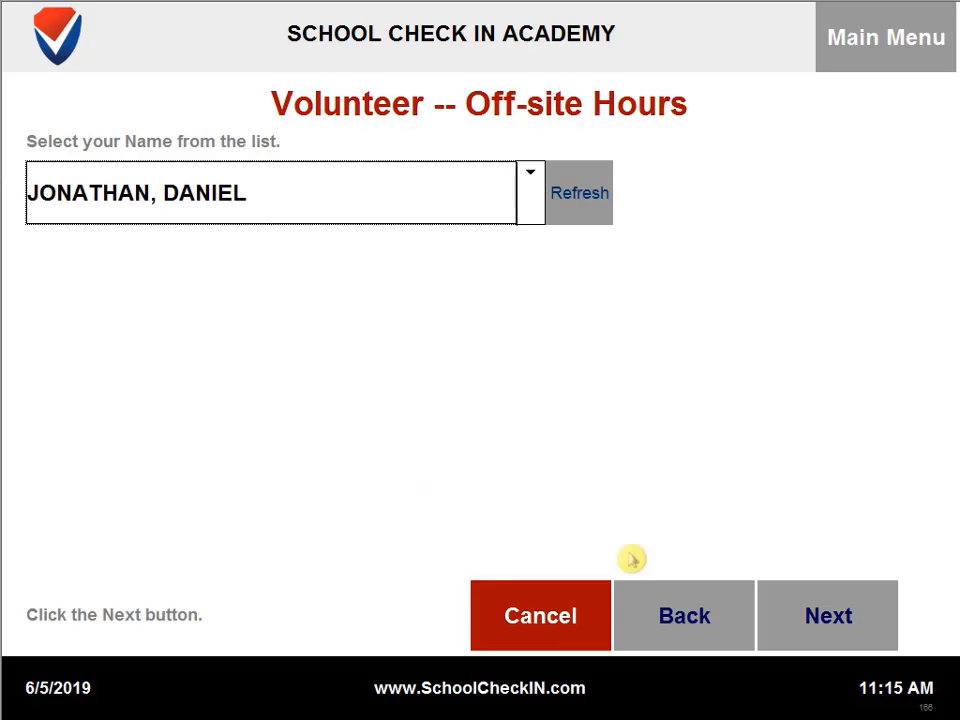
pyautogui.click(825, 618)
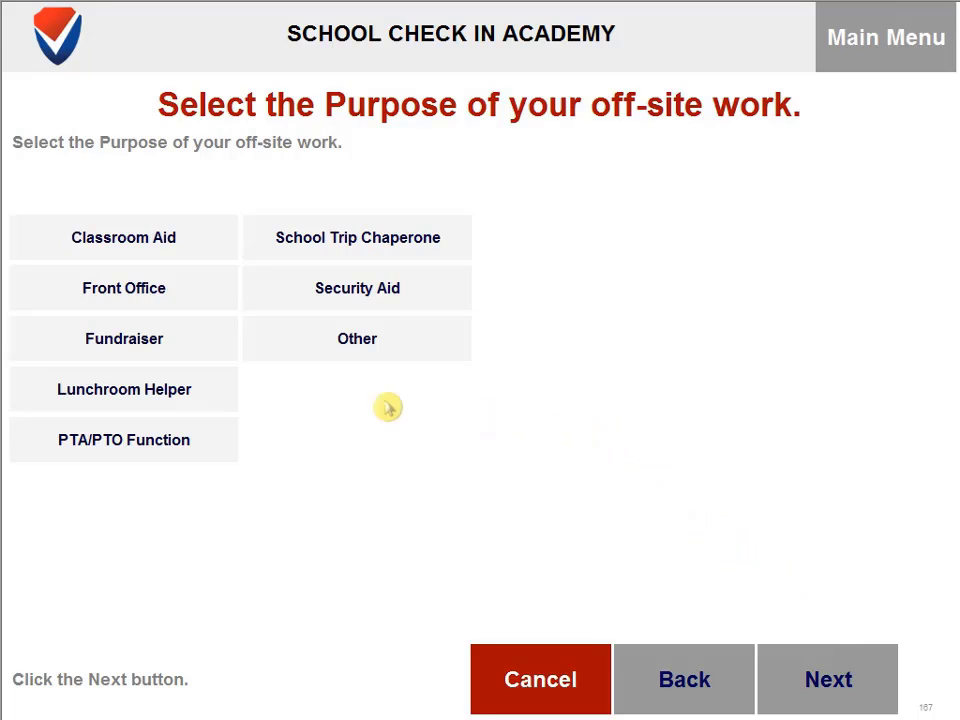
pyautogui.click(162, 300)
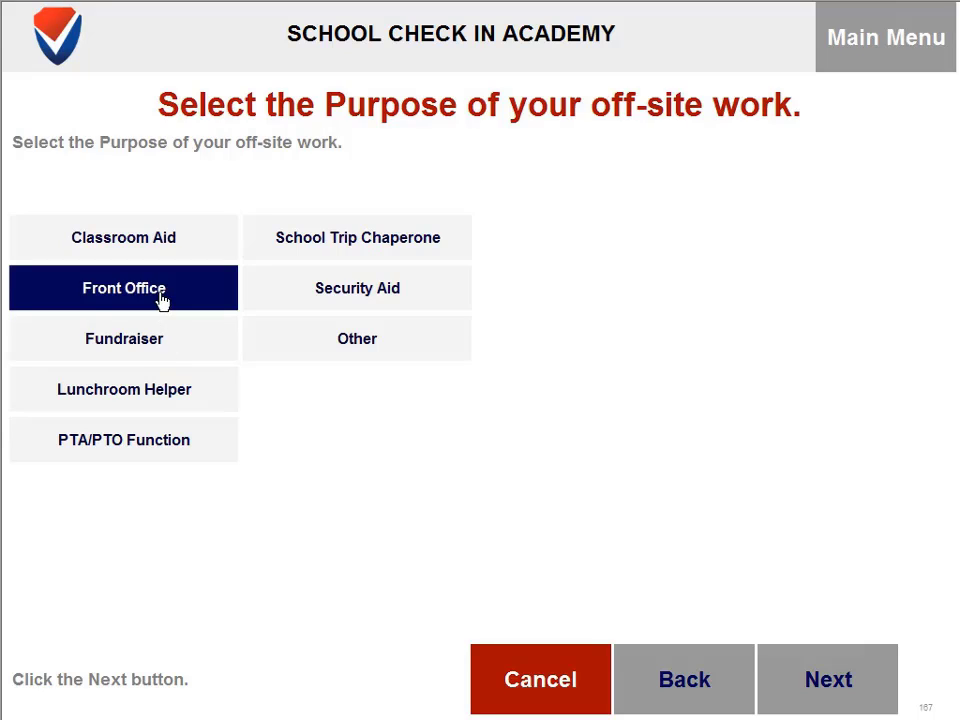
pyautogui.click(838, 672)
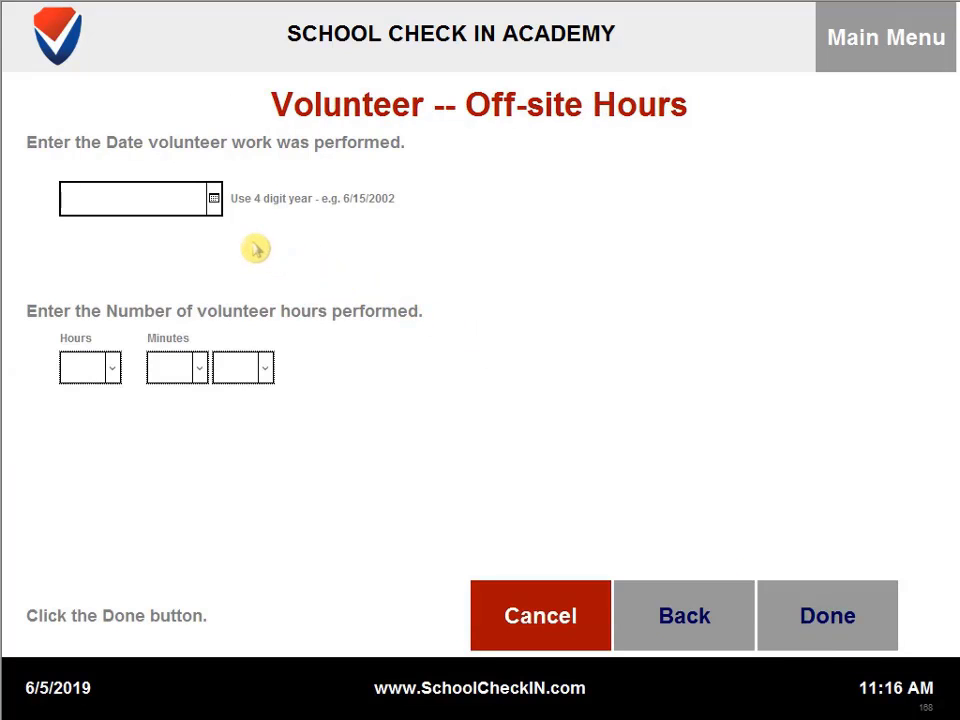
# Set the off-site work date to 4/16/2019
pyautogui.click(213, 198)
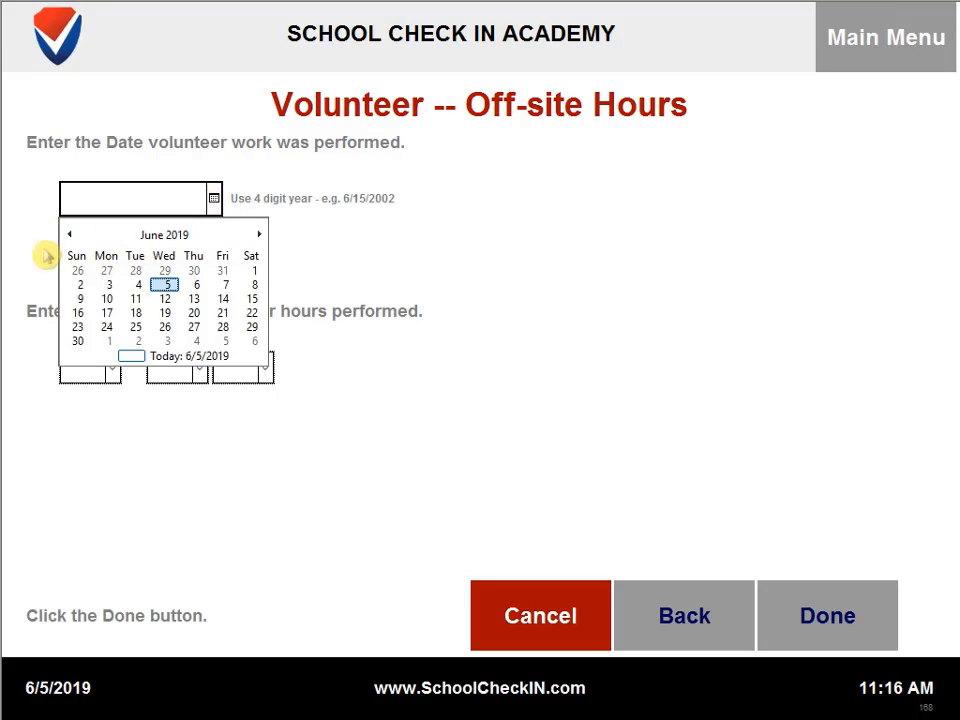
pyautogui.click(69, 234)
pyautogui.click(69, 234)
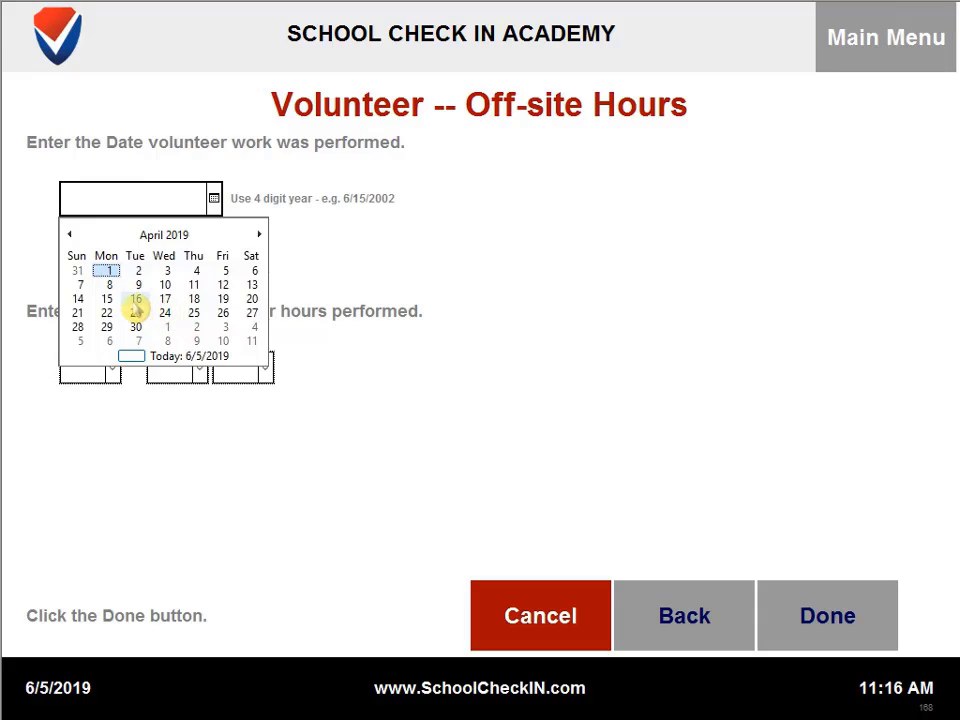
pyautogui.click(135, 302)
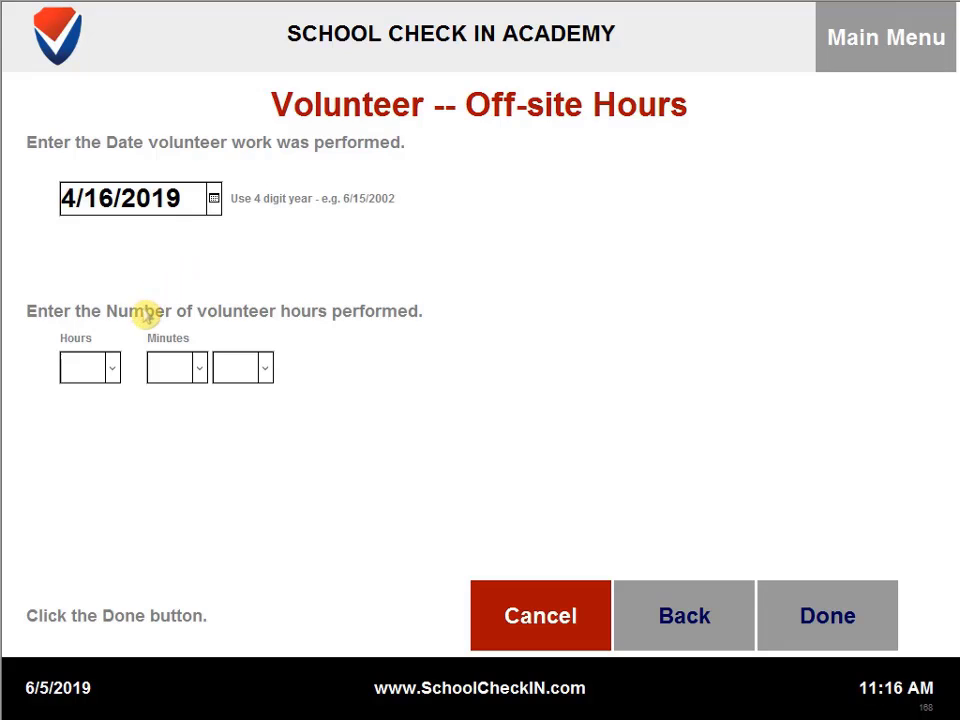
# Enter 3 hours 00 minutes of off-site work and submit the entry
pyautogui.click(113, 371)
pyautogui.click(95, 118)
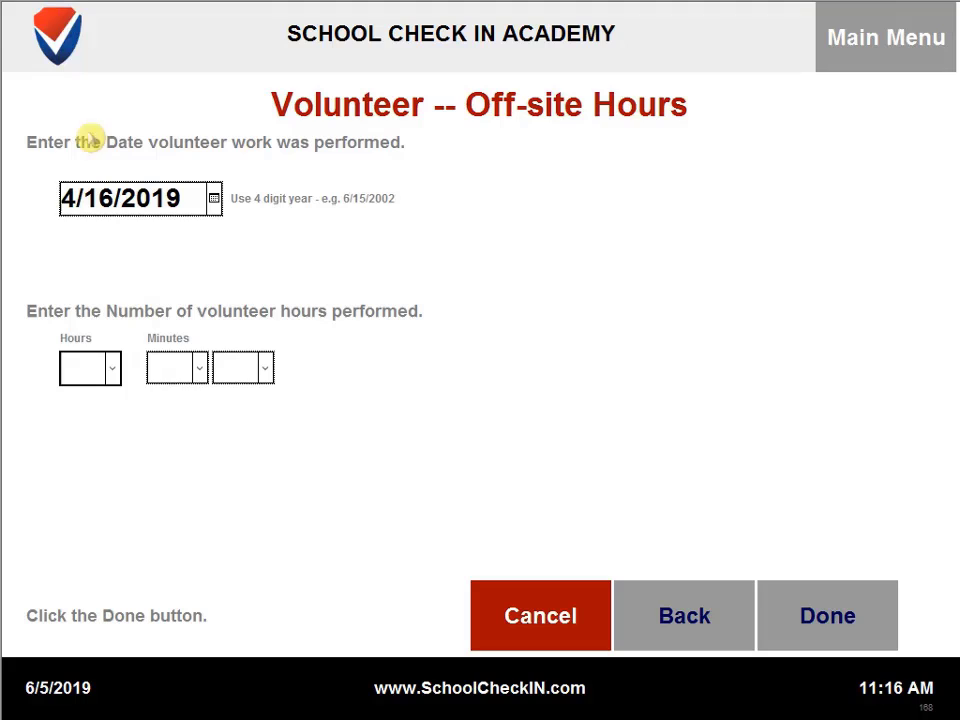
pyautogui.click(190, 370)
pyautogui.click(165, 400)
pyautogui.click(237, 376)
pyautogui.click(246, 403)
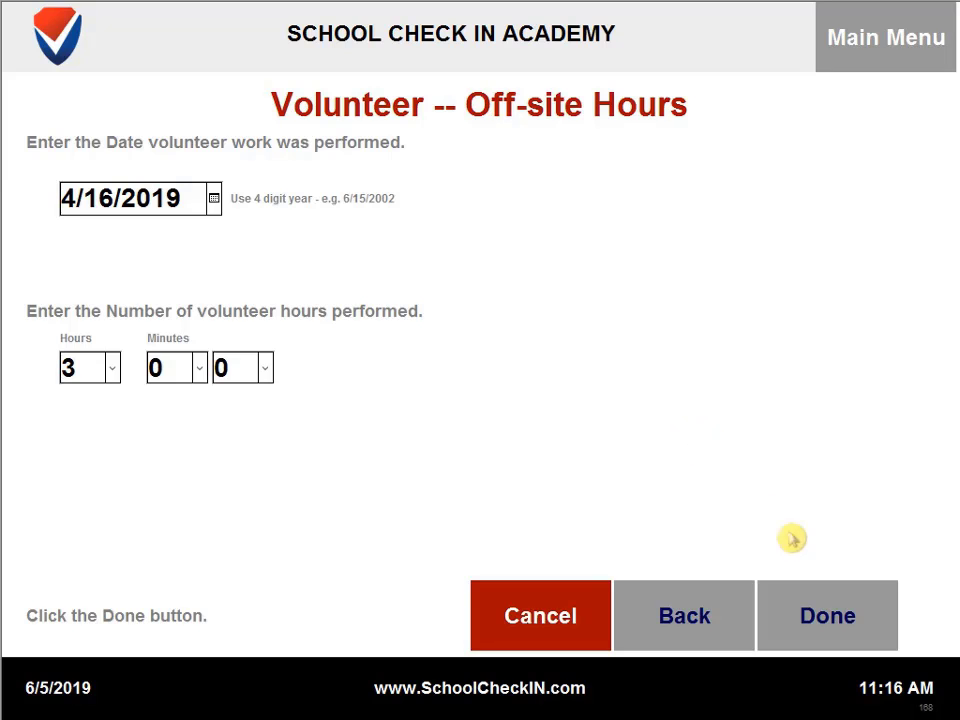
pyautogui.click(828, 601)
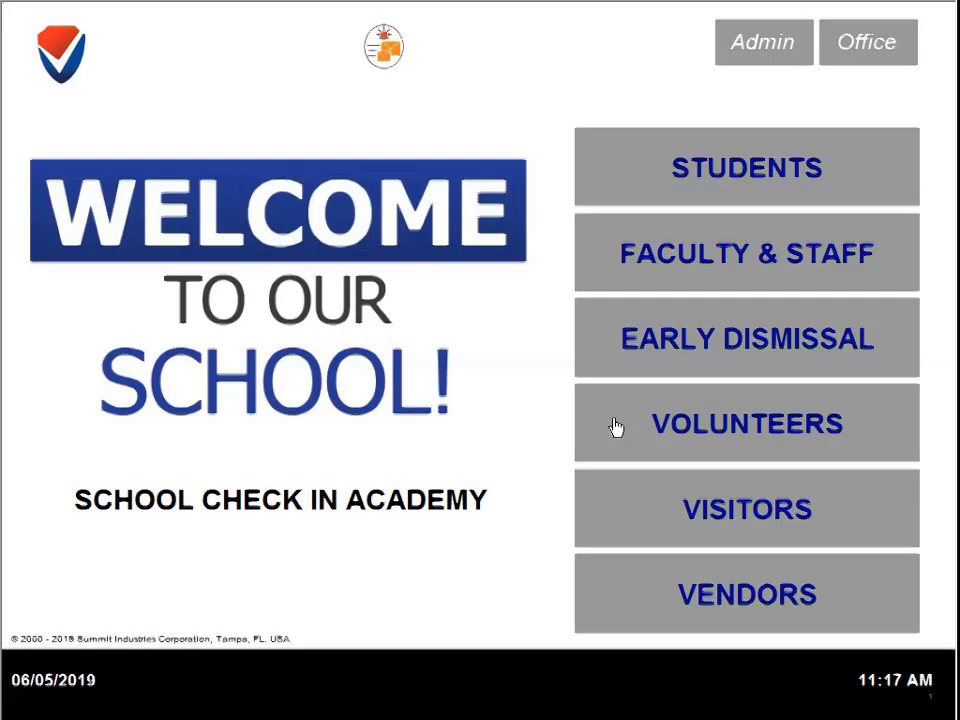
# Start a volunteer check-in, report the name as Not In List, and continue to Visitors
pyautogui.click(616, 427)
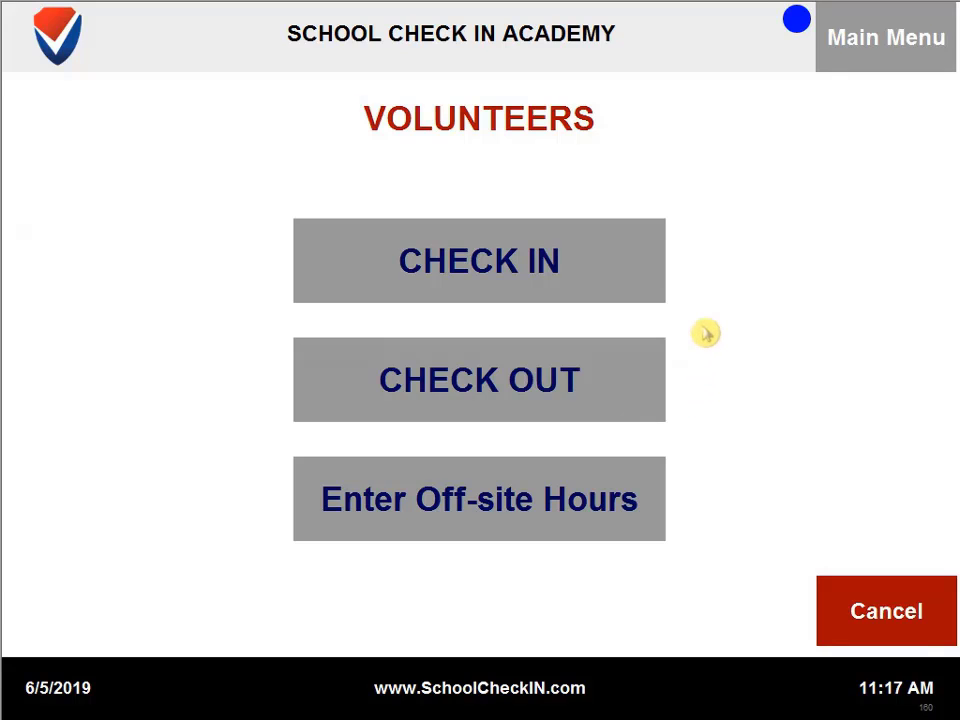
pyautogui.click(626, 262)
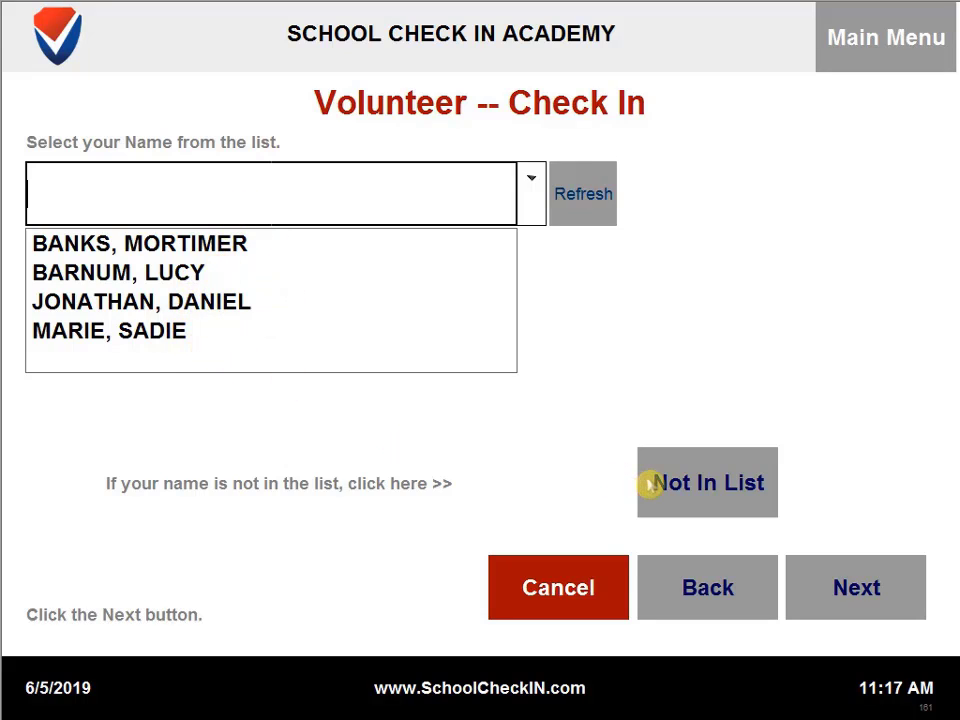
pyautogui.click(694, 482)
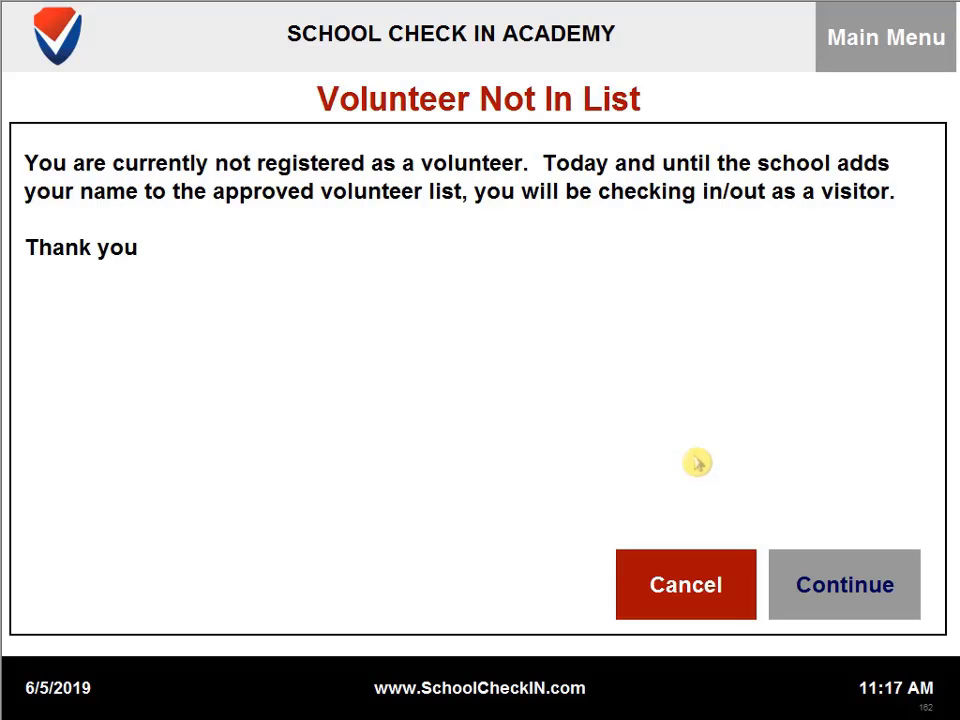
pyautogui.click(837, 576)
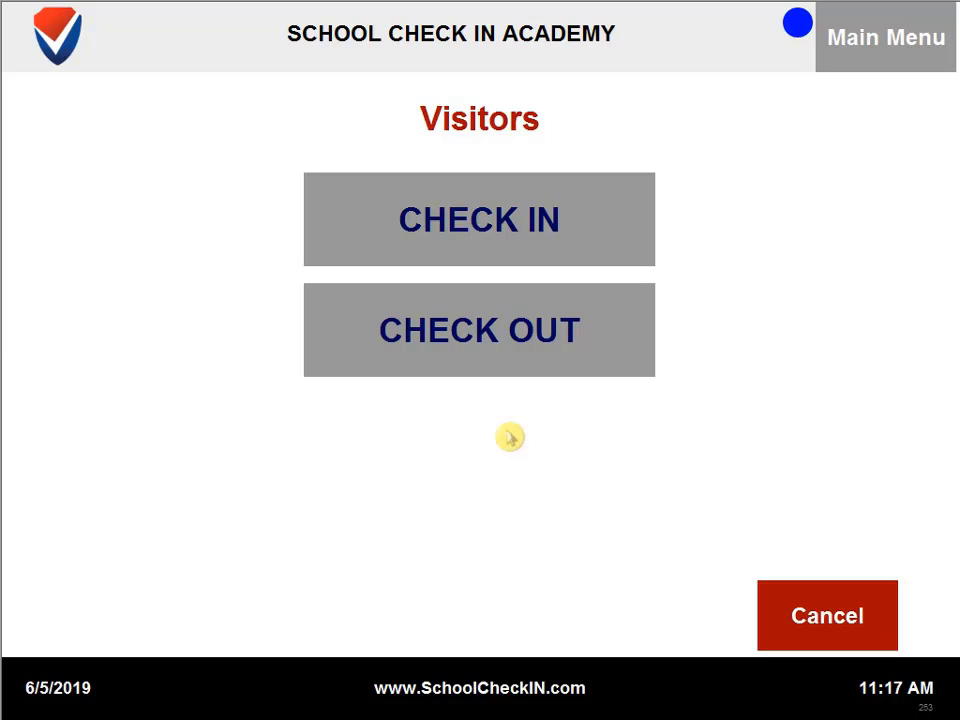
# Check in a visitor with their first and last name and Volunteer as the purpose
pyautogui.click(608, 222)
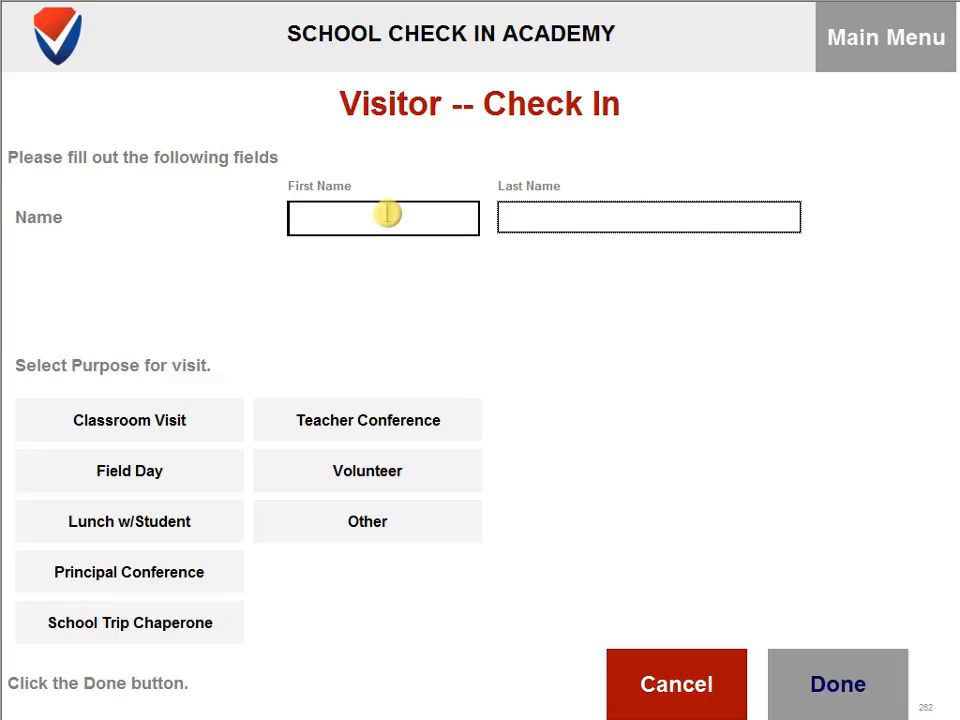
pyautogui.click(388, 214)
pyautogui.press('Tab')
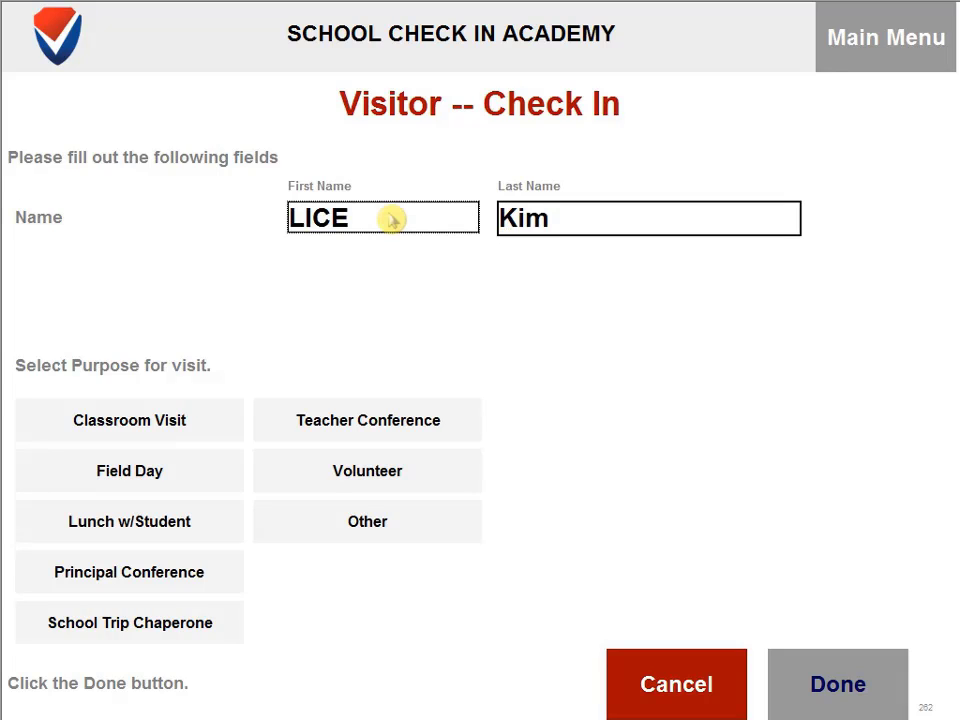
pyautogui.click(317, 216)
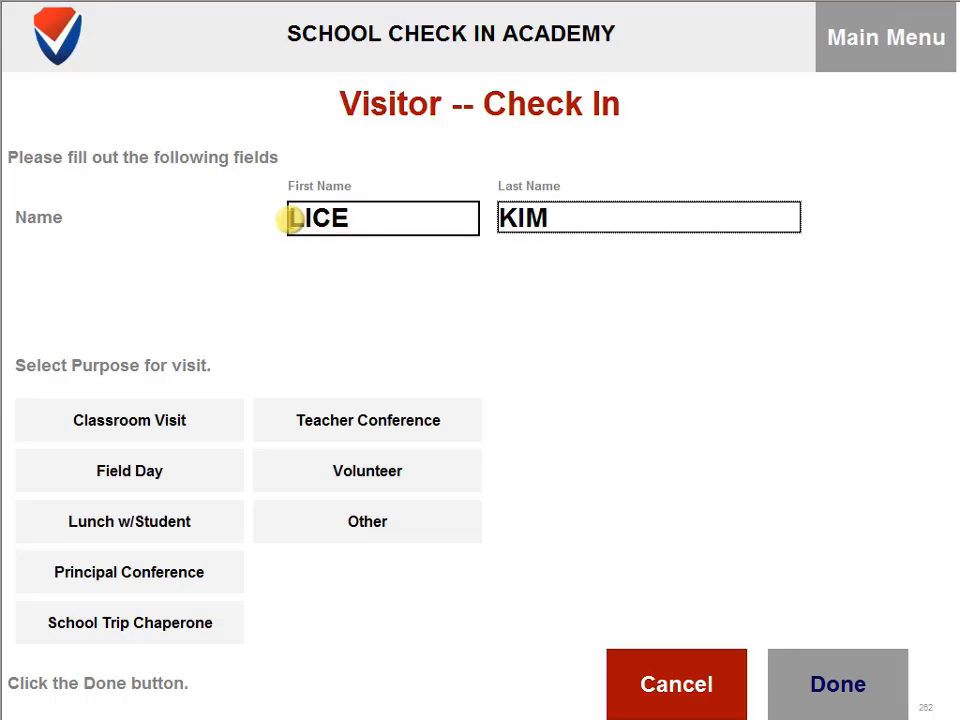
pyautogui.write('A')
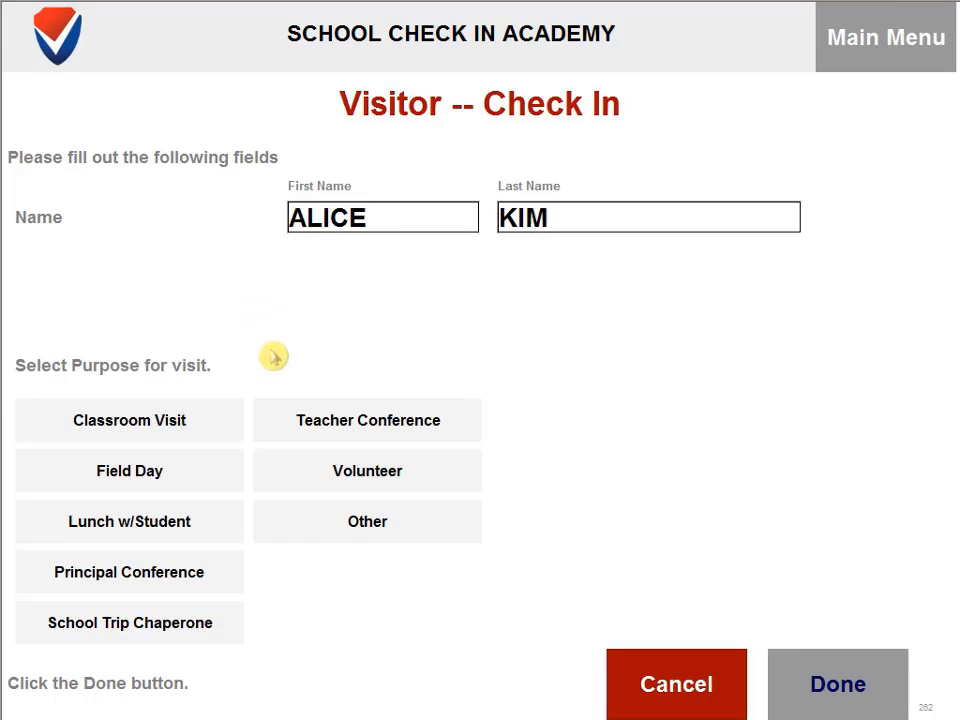
pyautogui.click(368, 477)
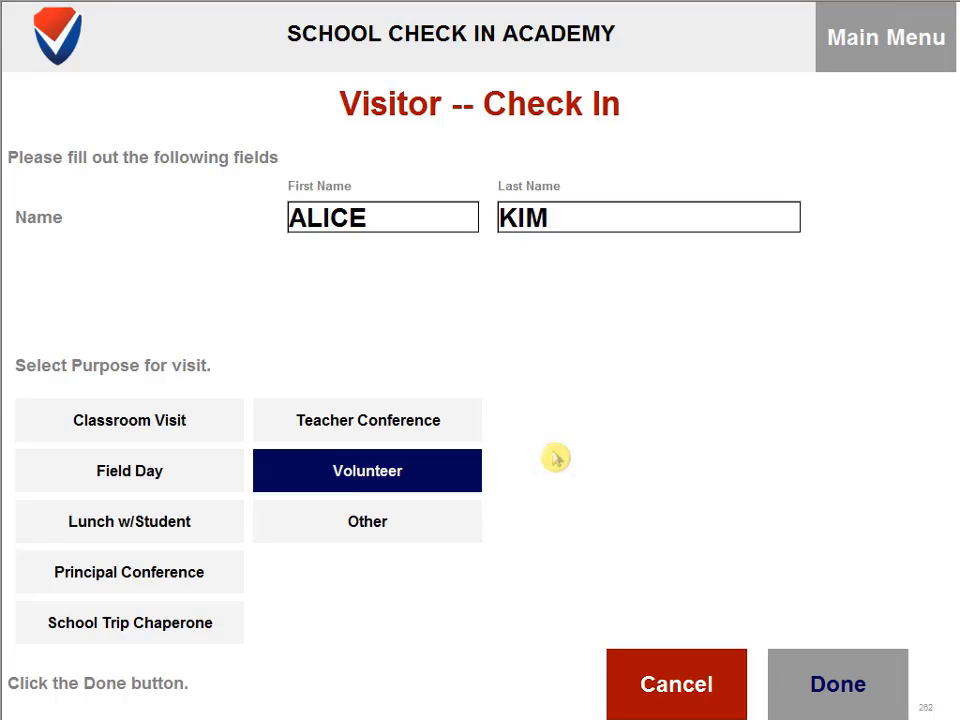
pyautogui.click(862, 697)
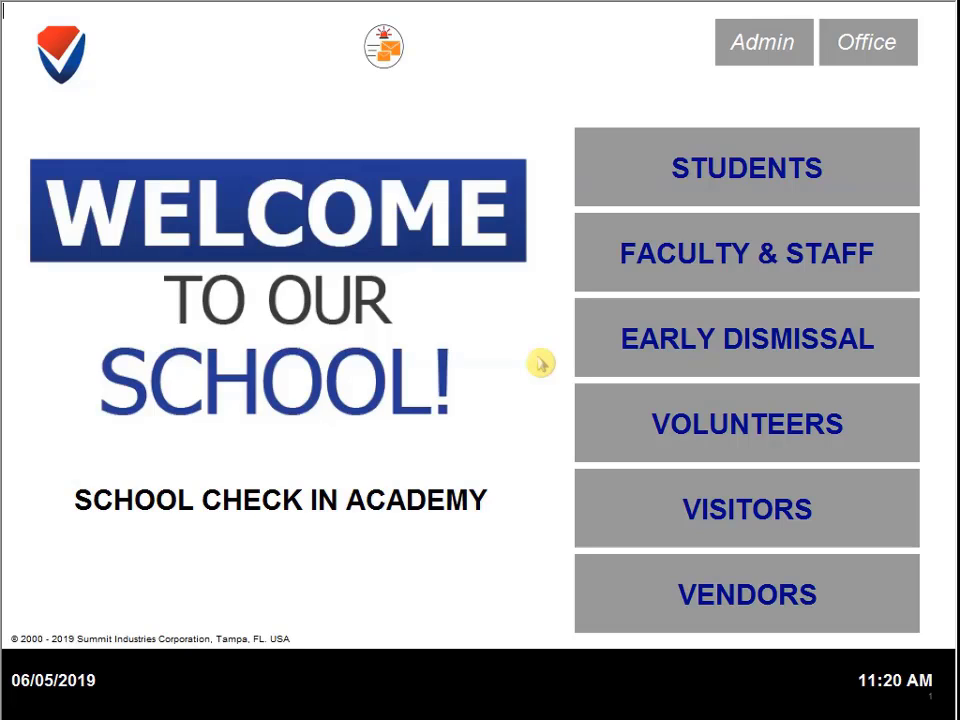
# Enter the Admin area with the administration password and open the Volunteers settings
pyautogui.click(767, 42)
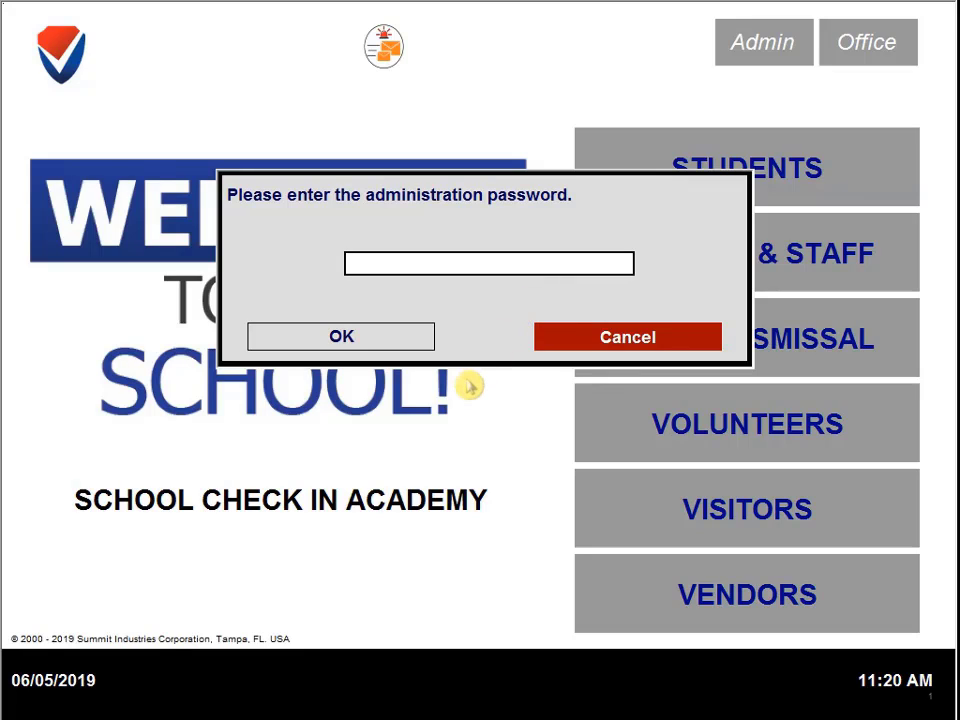
pyautogui.write('******')
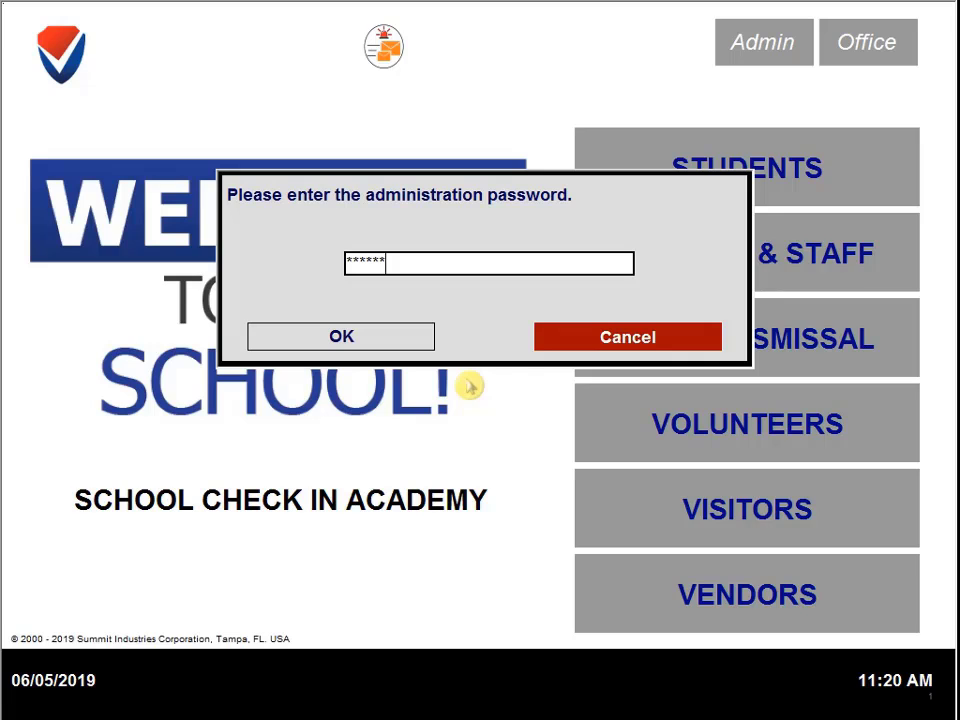
pyautogui.click(292, 348)
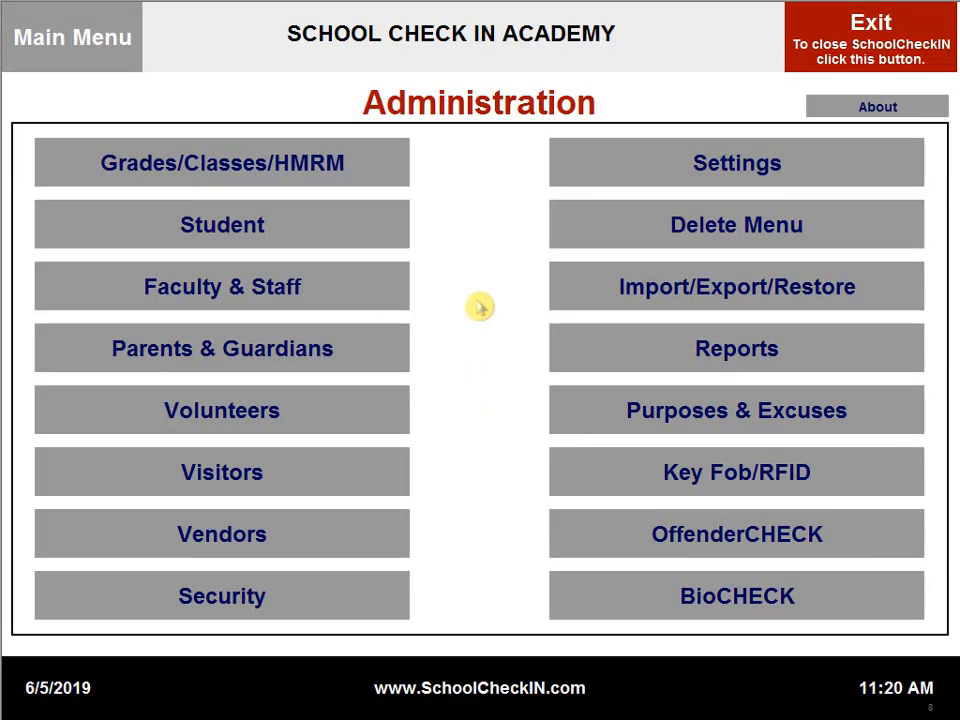
pyautogui.click(392, 424)
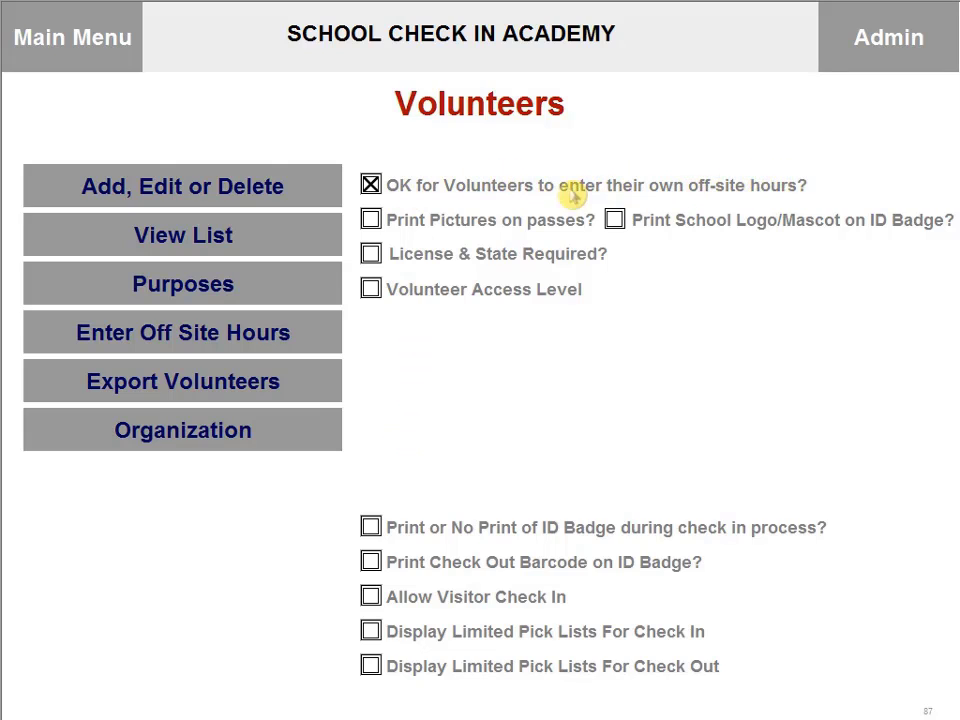
# Turn off "OK for Volunteers to enter their own off-site hours?" and return to Main Menu
pyautogui.click(371, 186)
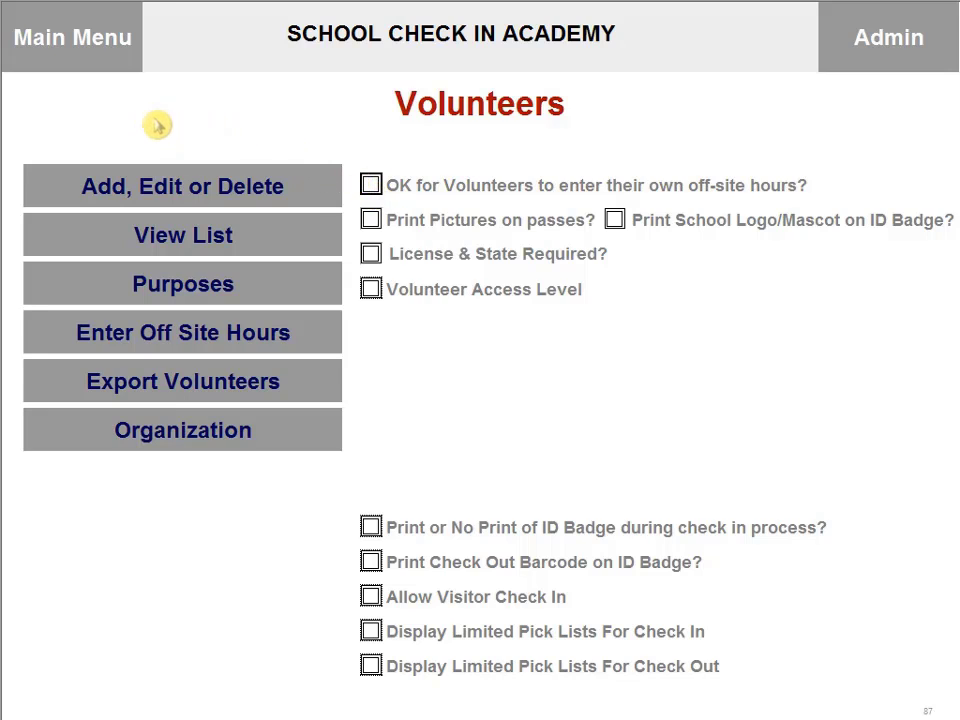
pyautogui.click(94, 58)
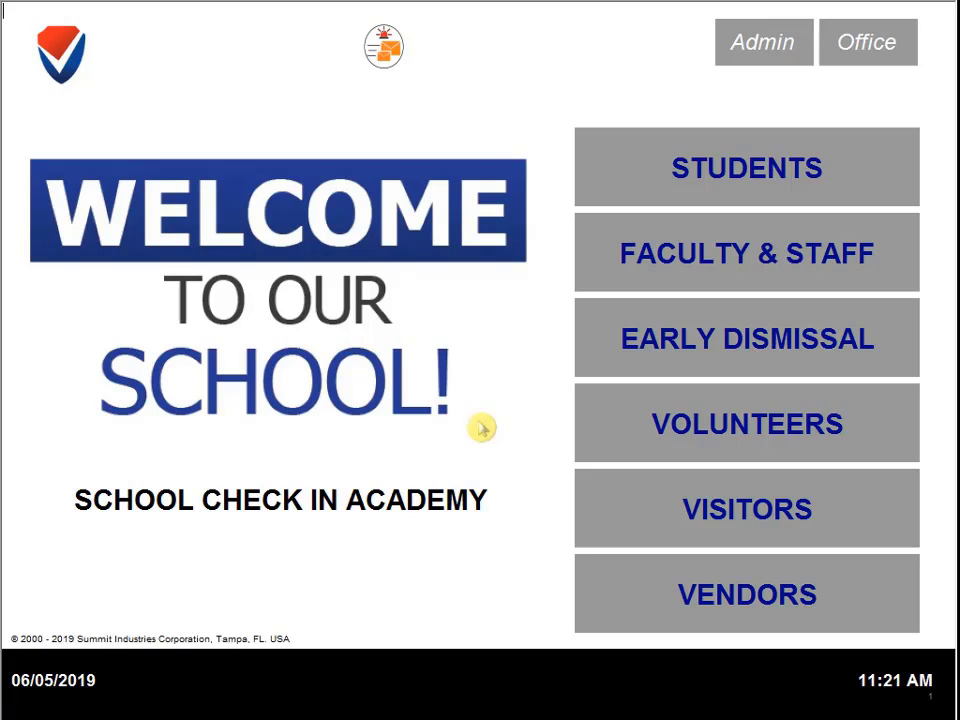
pyautogui.click(591, 431)
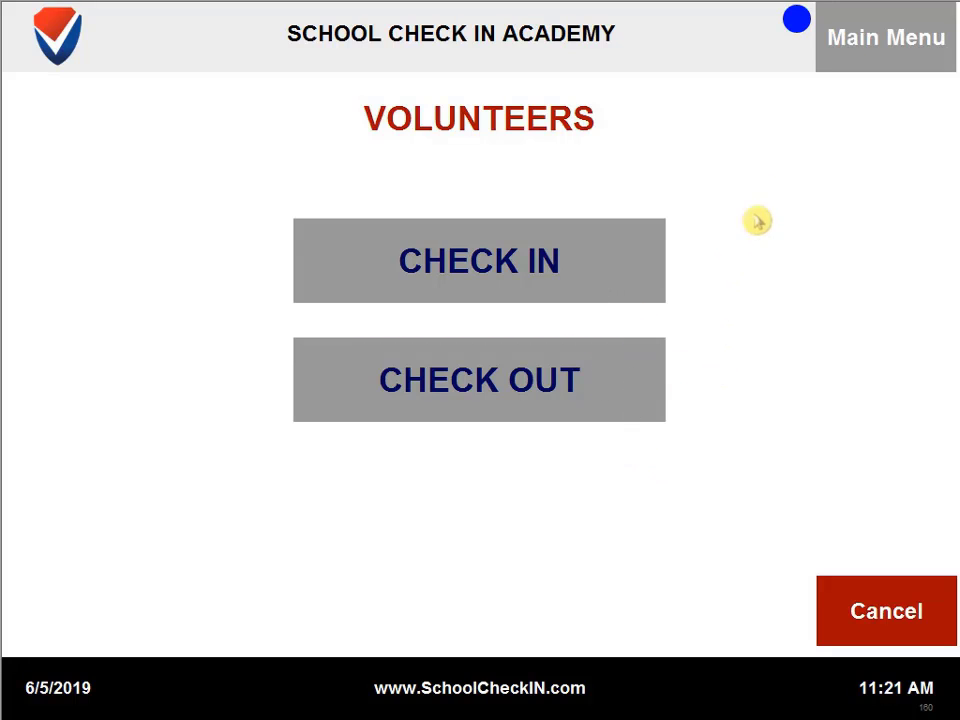
pyautogui.click(830, 66)
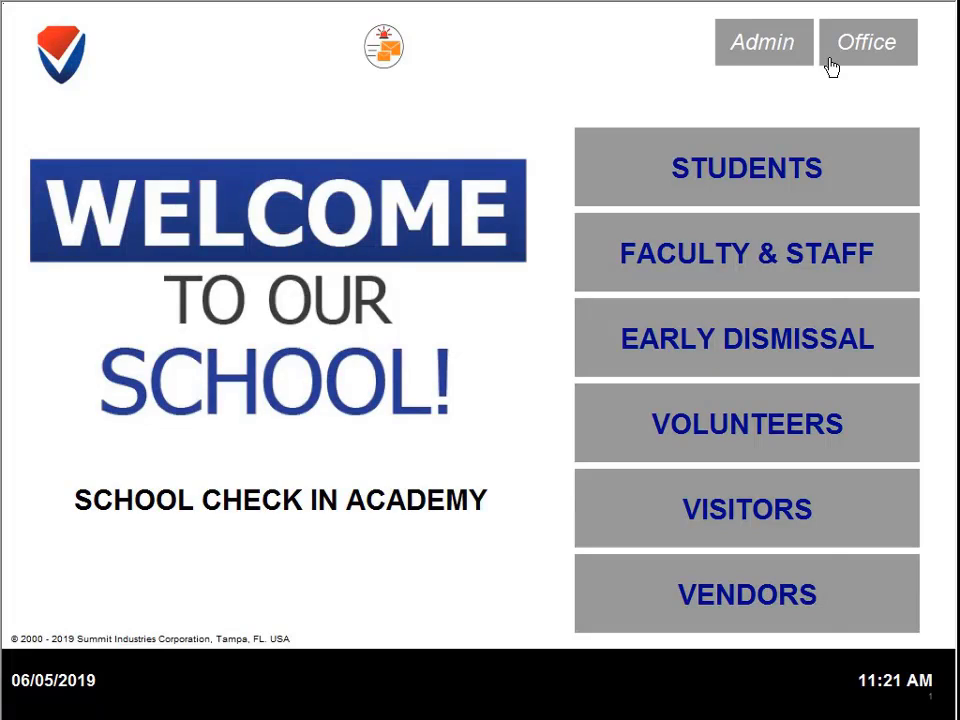